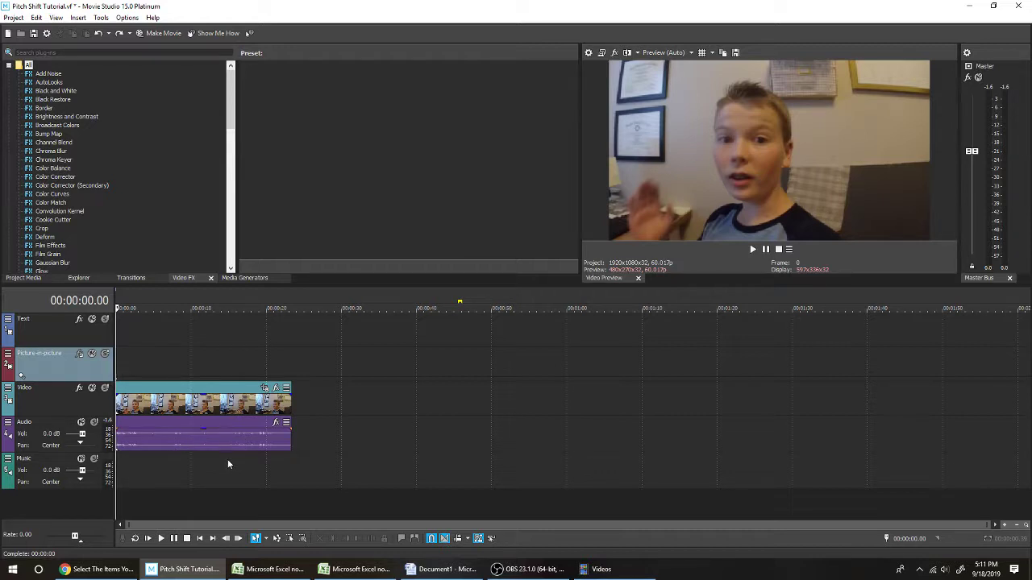
Zoom the timeline in and scrub the opening seconds of the webcam clip, narrowing toward 2 seconds.
scroll(427, 420, up, 6)
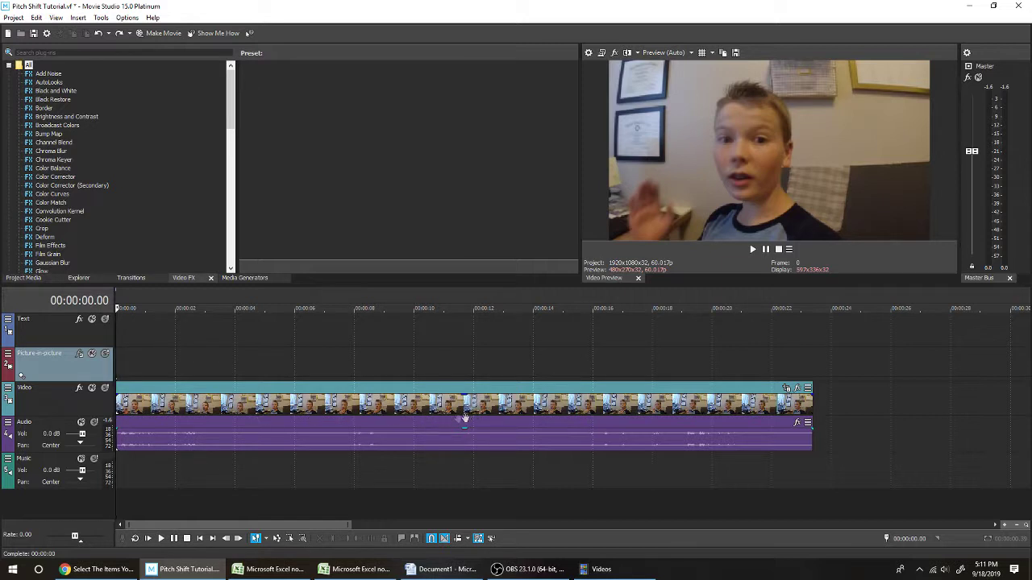
click(299, 443)
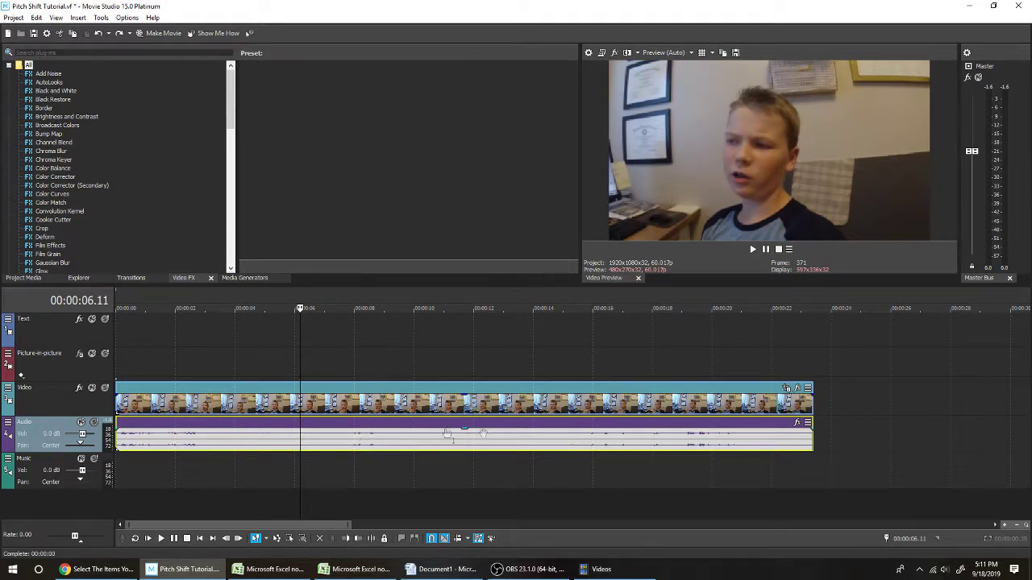
click(120, 470)
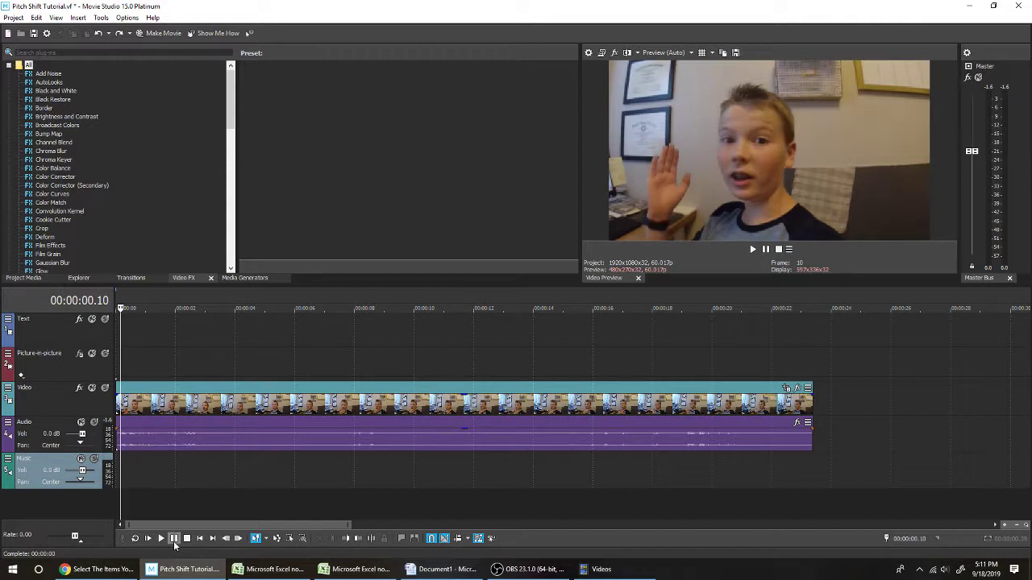
click(174, 540)
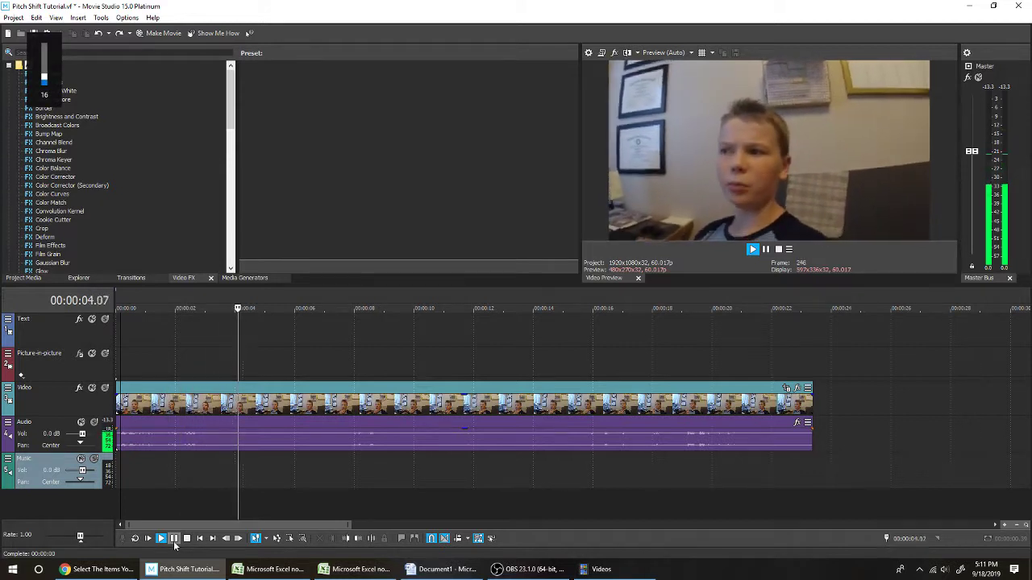
click(174, 541)
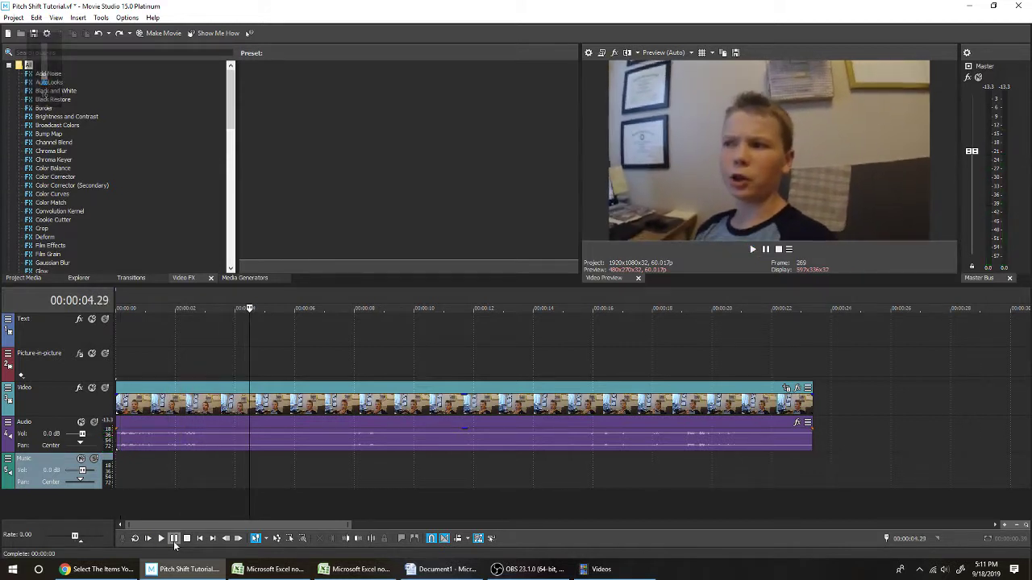
click(225, 466)
click(213, 465)
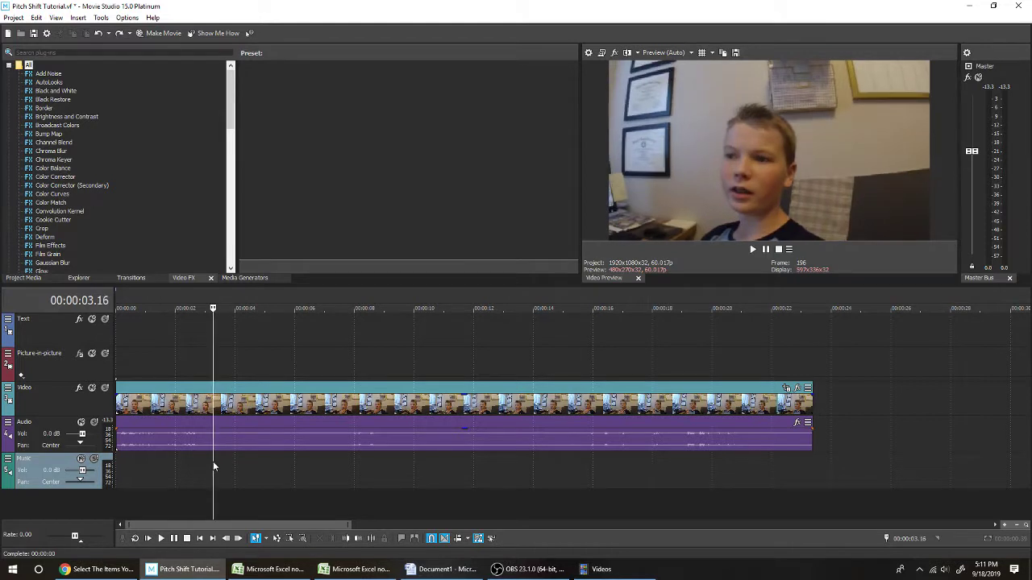
click(184, 459)
Play from about 1.51 s, pause at 00:00:02.10, and split the video and audio there.
click(173, 539)
click(173, 539)
click(173, 473)
click(174, 539)
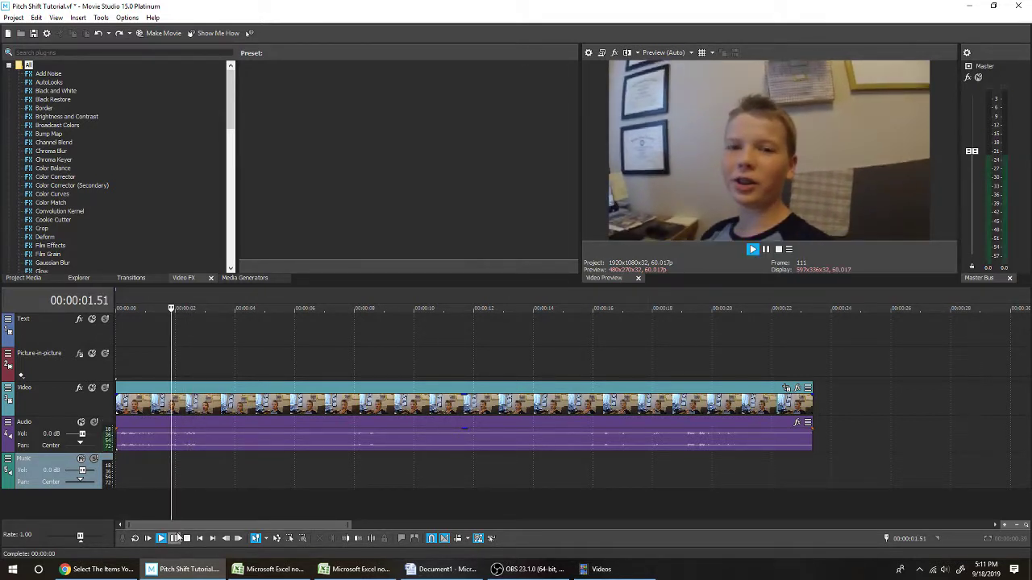
click(174, 538)
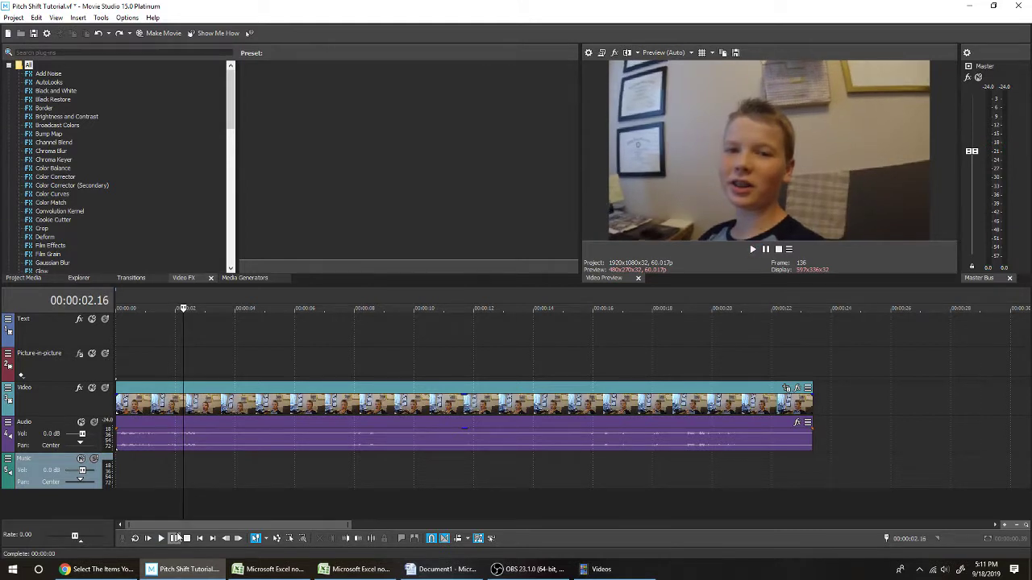
click(174, 538)
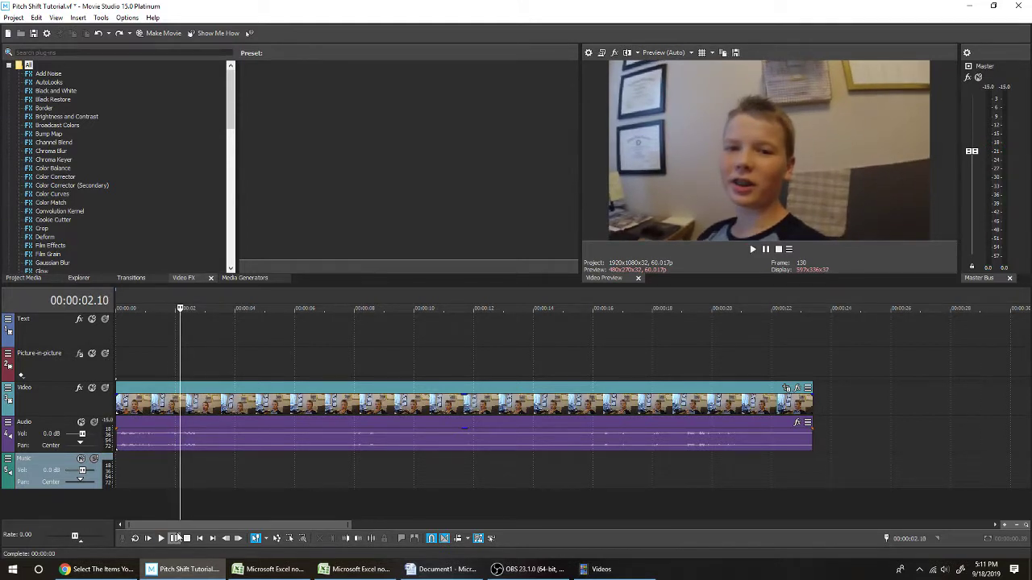
key(s)
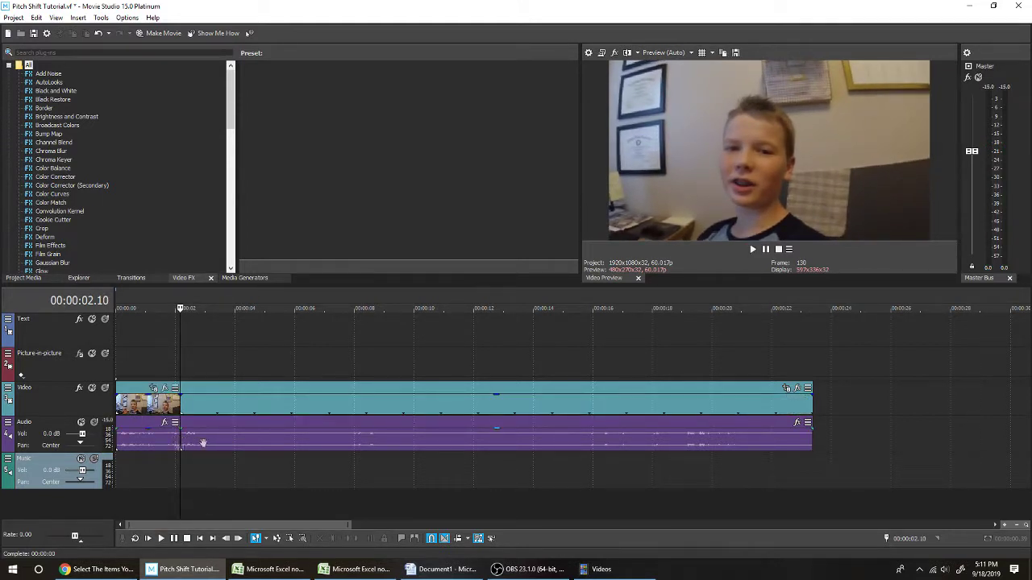
Find 00:00:08.20 by playback and frame steps, split the clip there, then deselect the right piece.
click(340, 456)
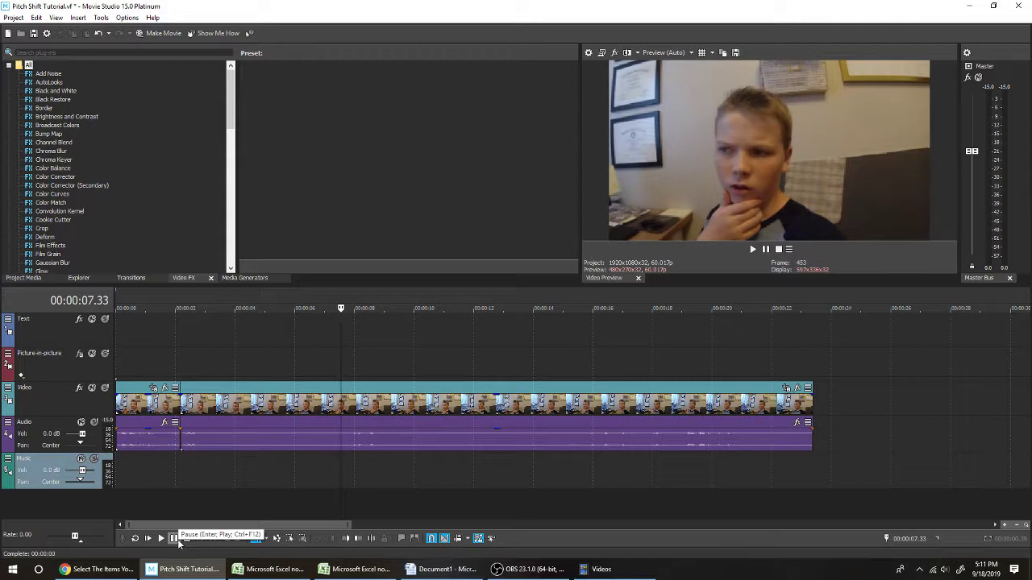
click(303, 465)
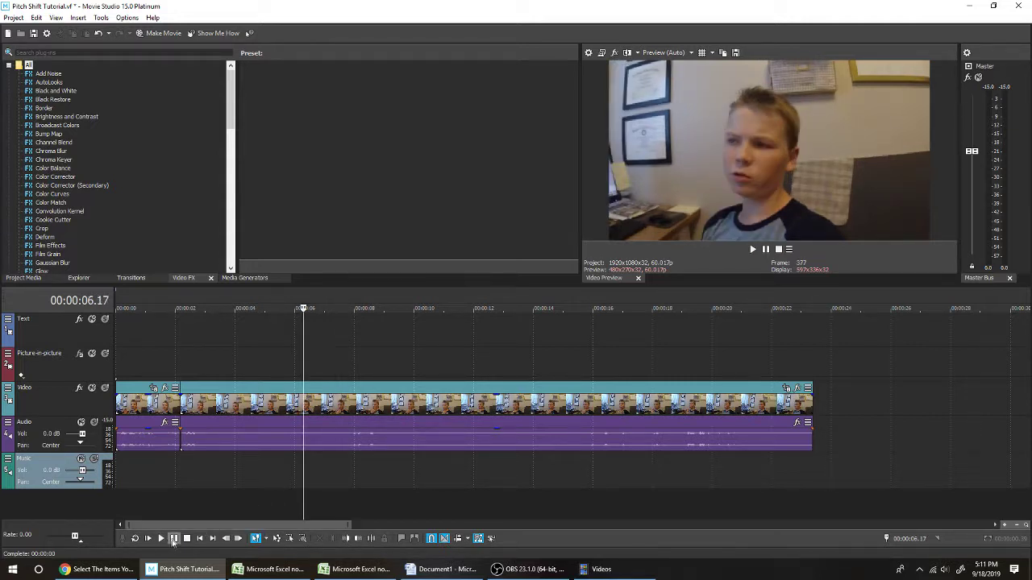
click(161, 539)
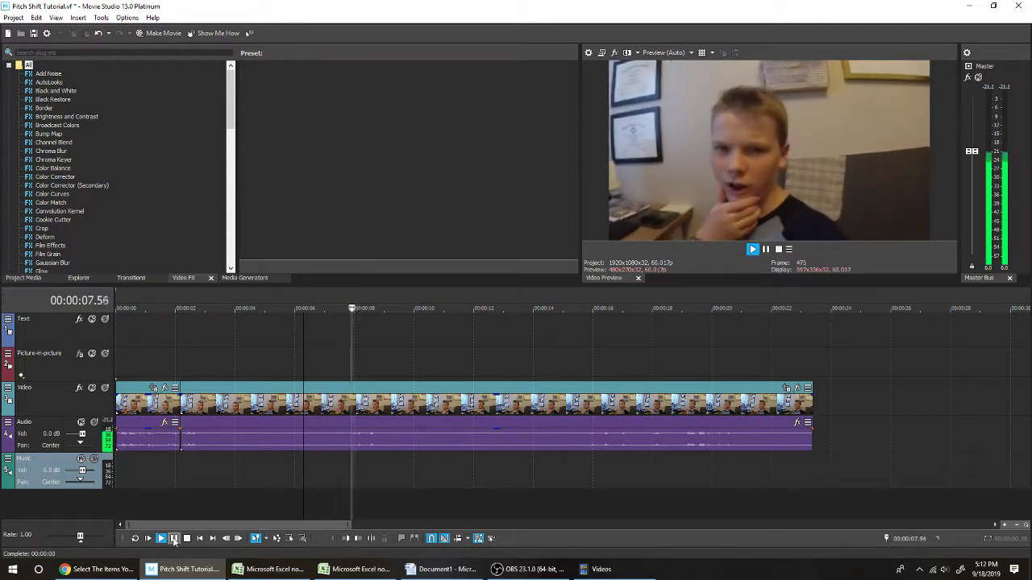
click(174, 539)
key(Left)
key(Left)
key(Left)
key(Left)
key(Left)
key(Left)
key(Left)
key(Left)
key(Left)
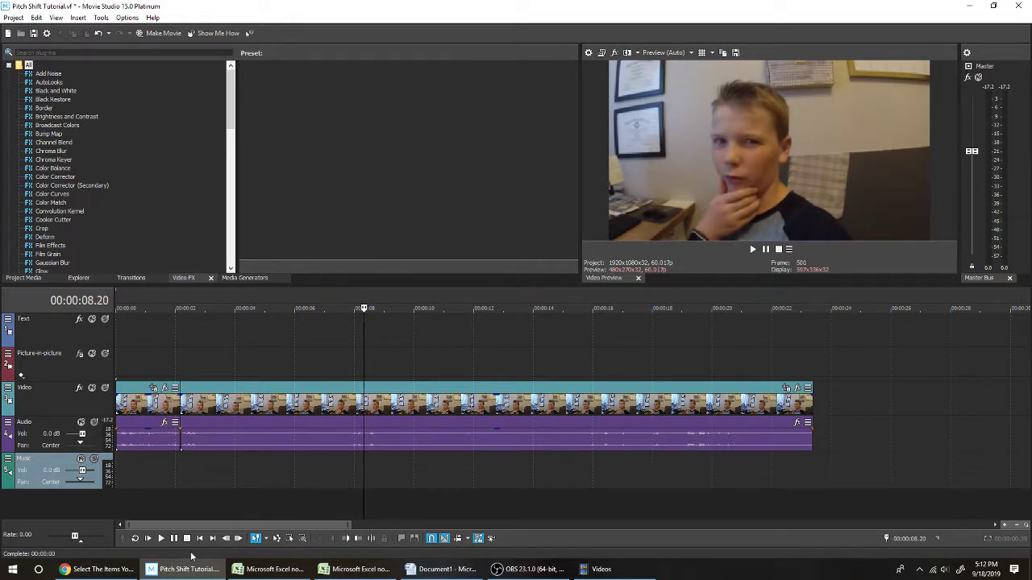
key(Left)
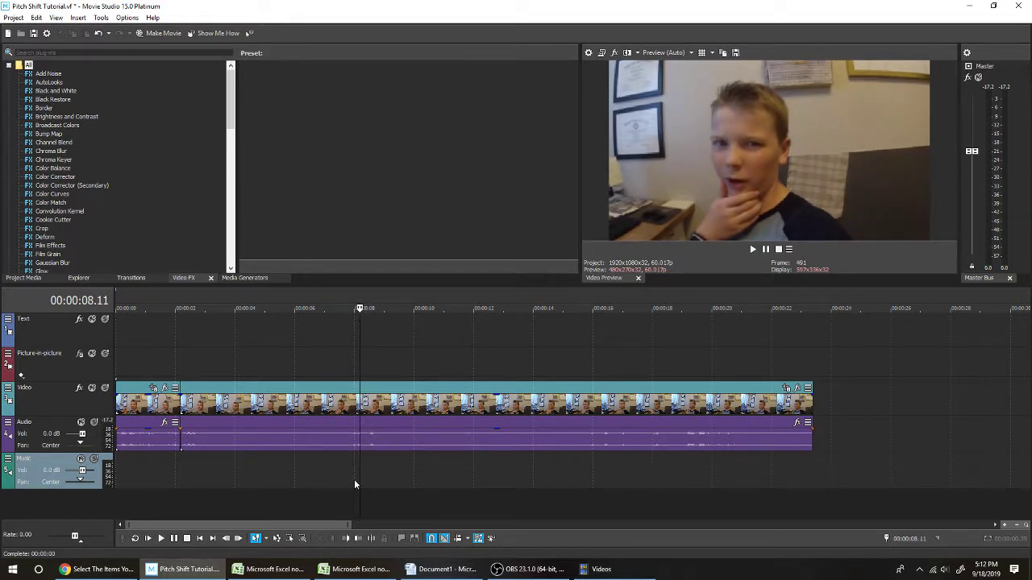
key(space)
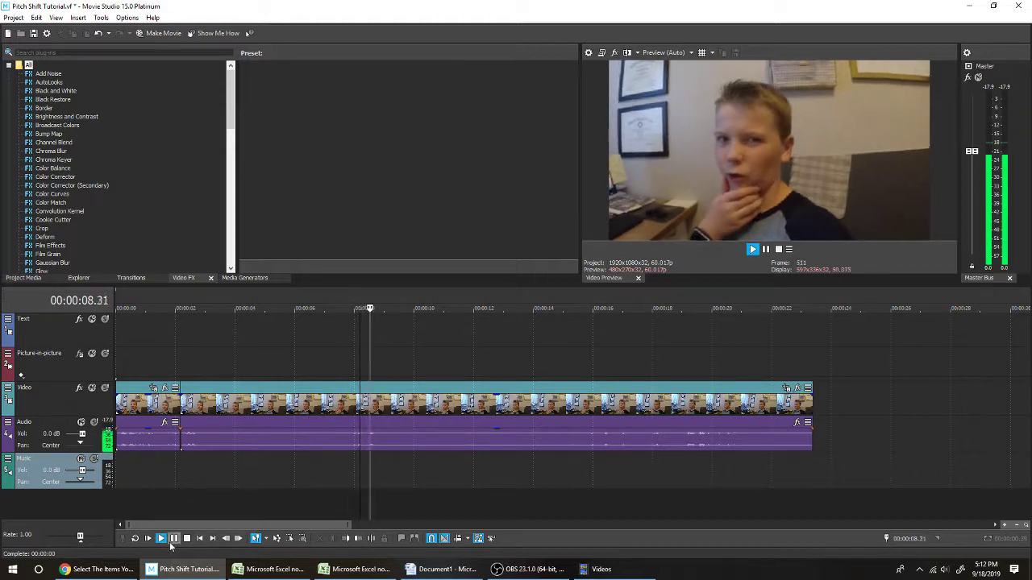
key(space)
key(space)
click(170, 543)
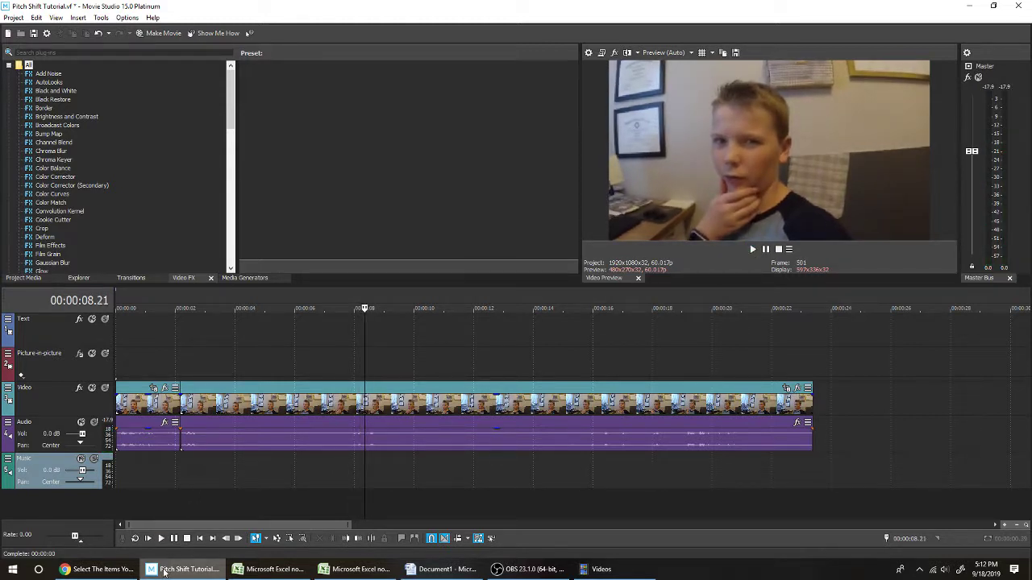
key(Left)
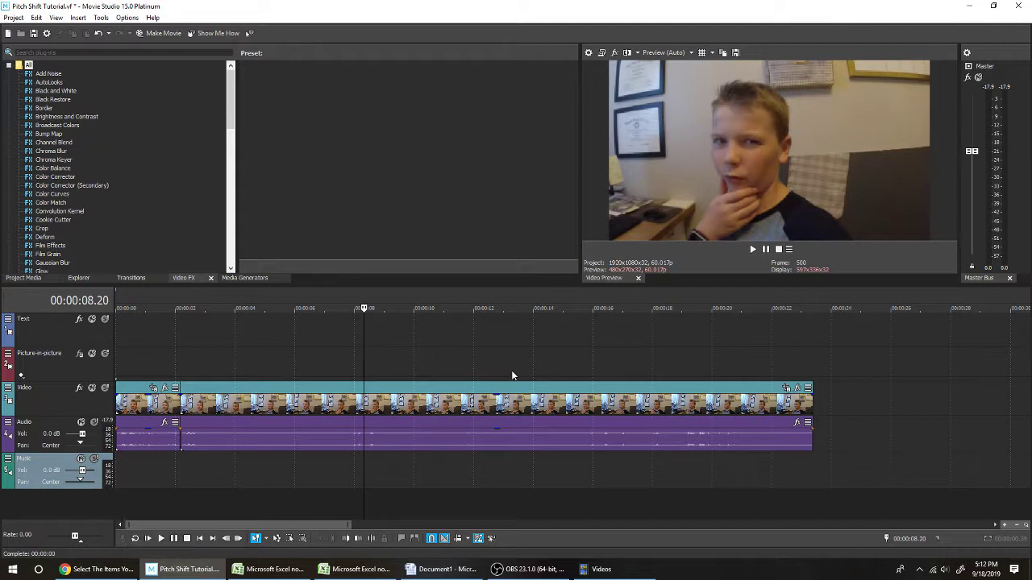
key(s)
click(385, 451)
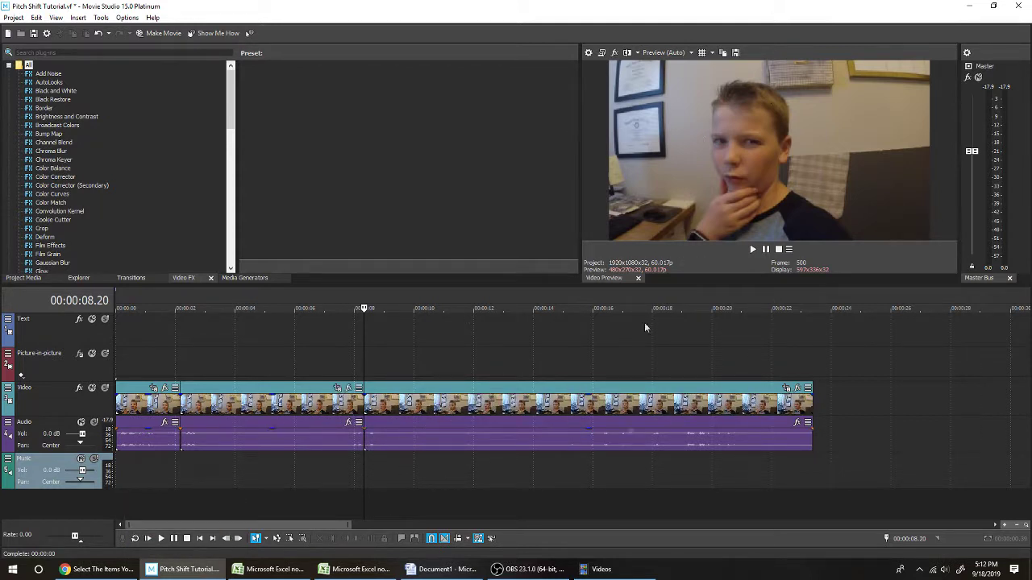
Play from about 14.52 s, split the clip at 00:00:15.37, and adjust the timeline zoom.
click(559, 460)
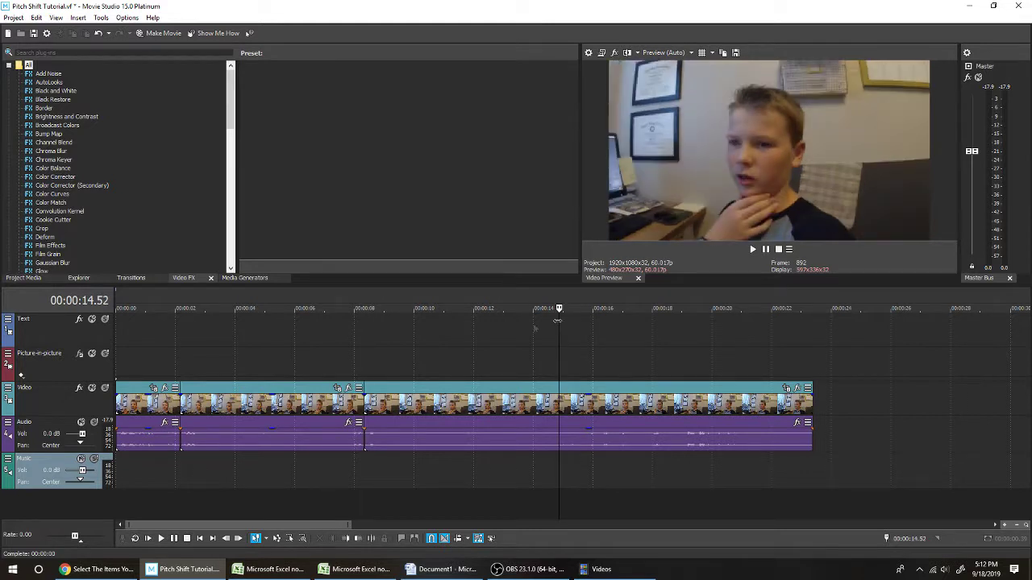
click(174, 538)
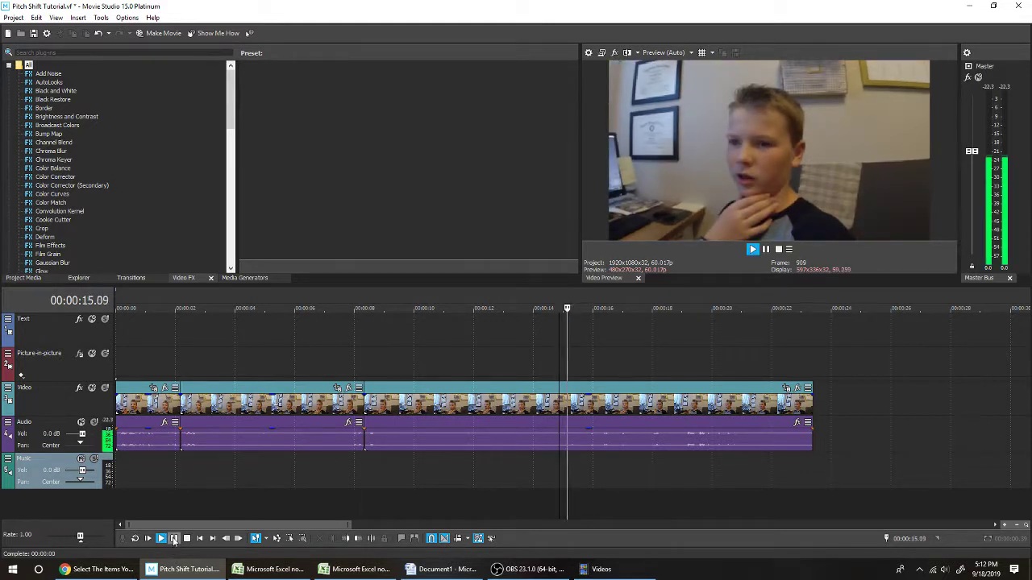
click(174, 539)
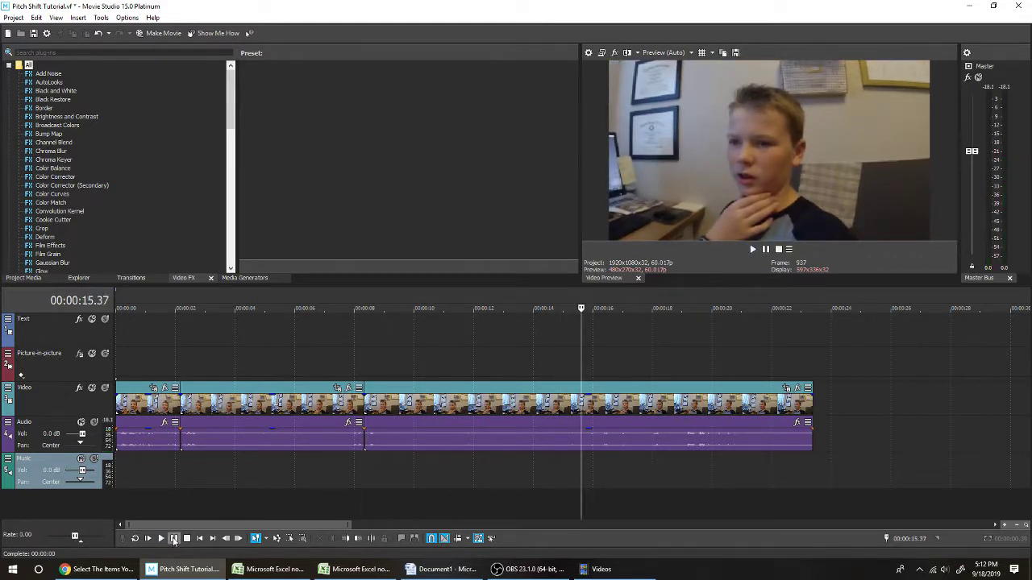
key(s)
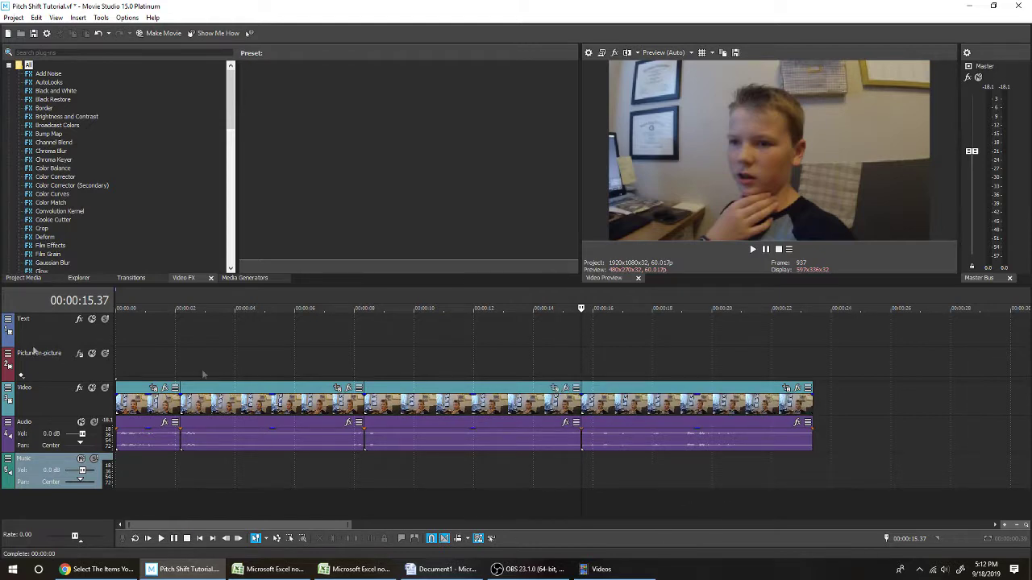
scroll(316, 458, down, 5)
scroll(317, 459, up, 6)
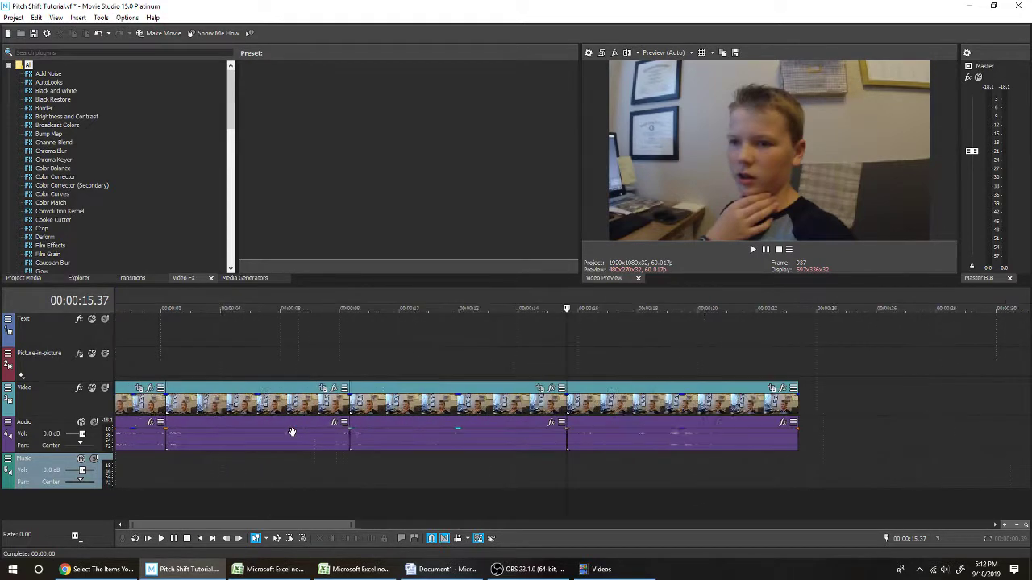
scroll(282, 483, down, 3)
click(250, 480)
Add Pitch Shift as an Audio Event FX on the second audio section via the Plug-In Chooser.
scroll(250, 481, up, 3)
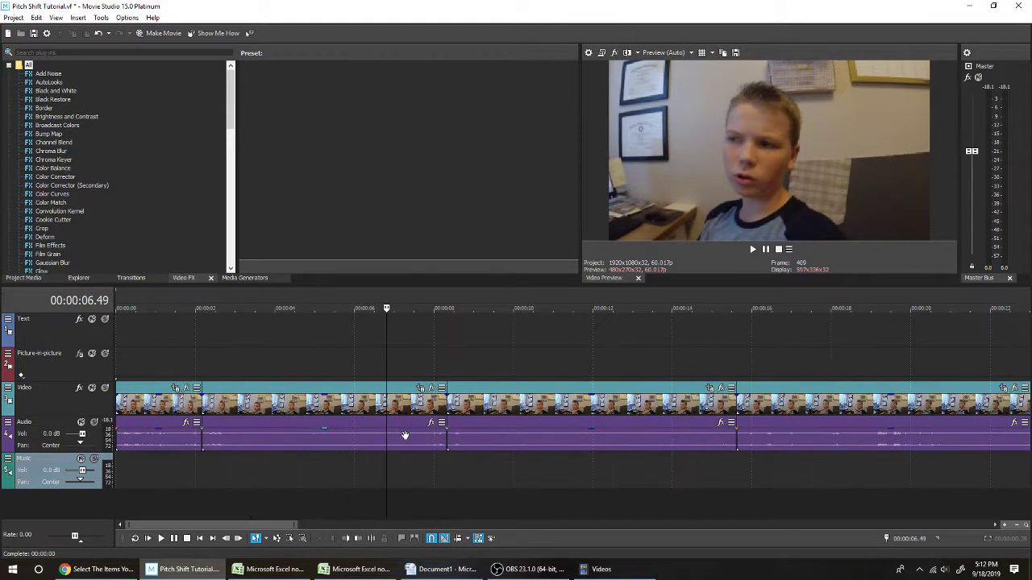
click(175, 471)
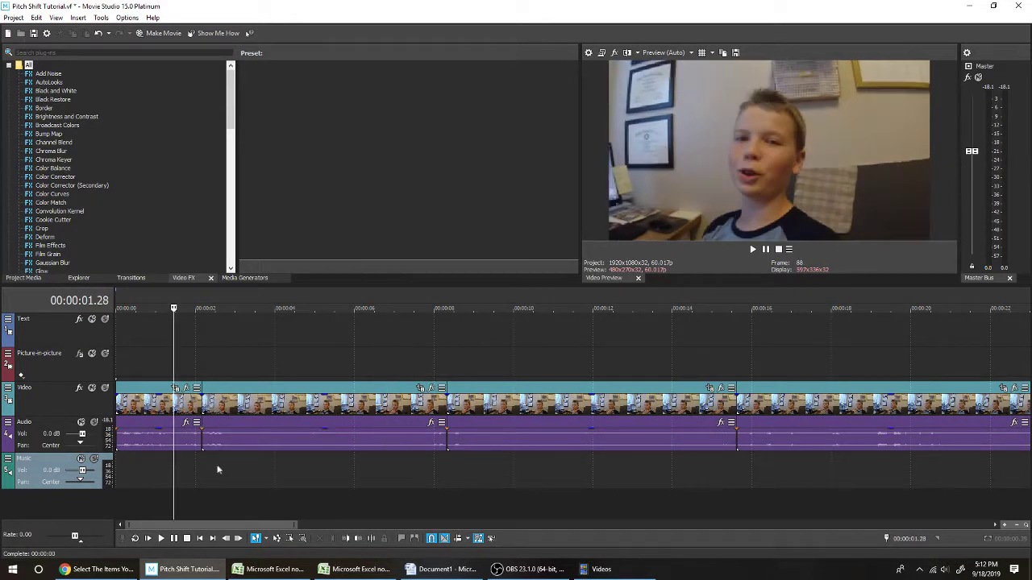
click(293, 474)
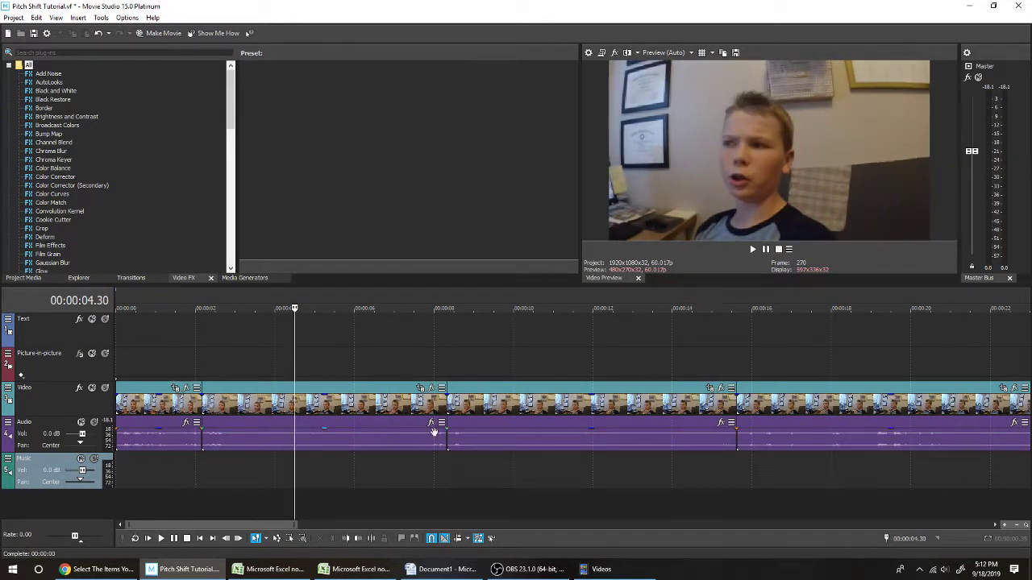
right_click(332, 441)
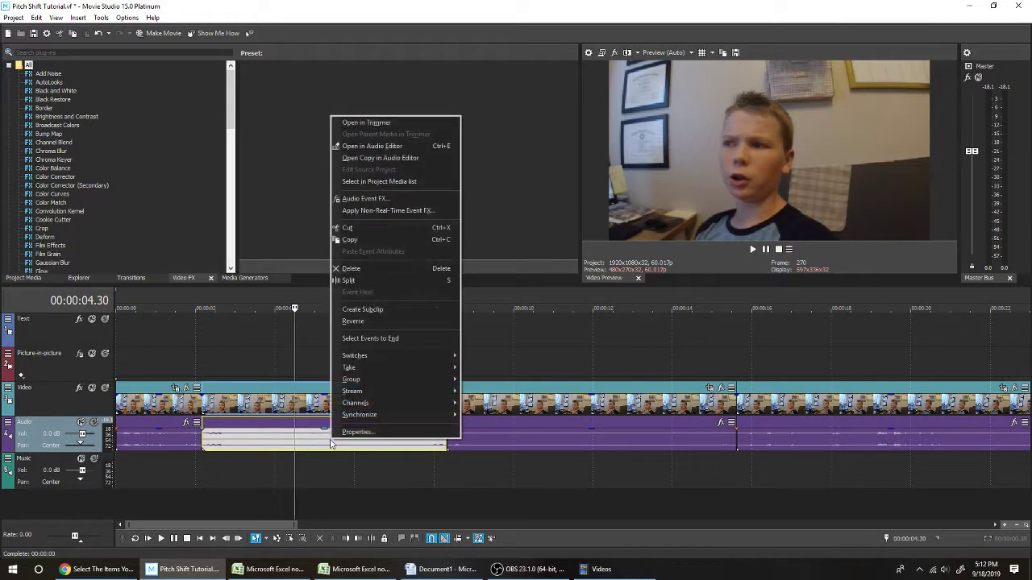
click(361, 200)
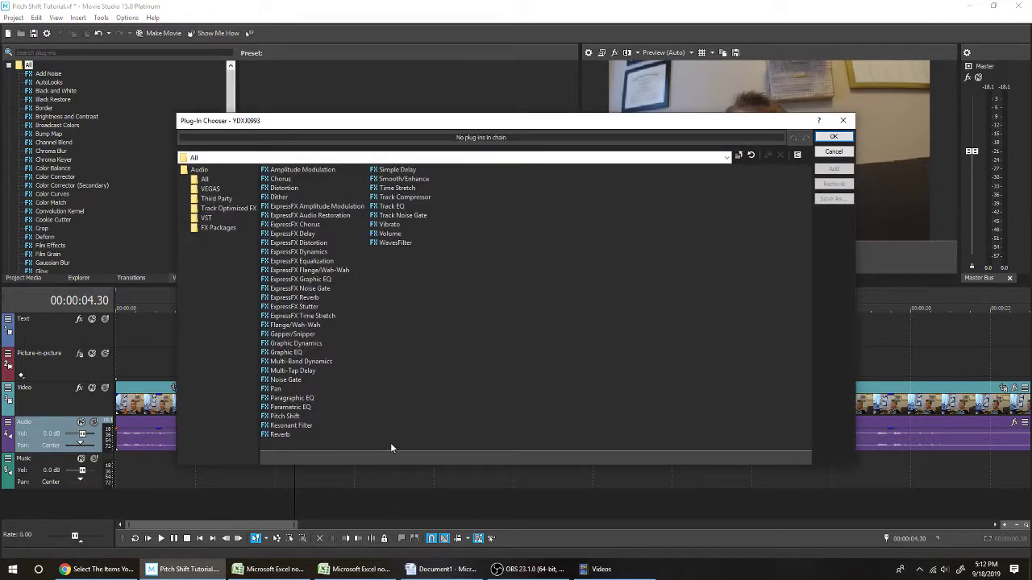
click(296, 417)
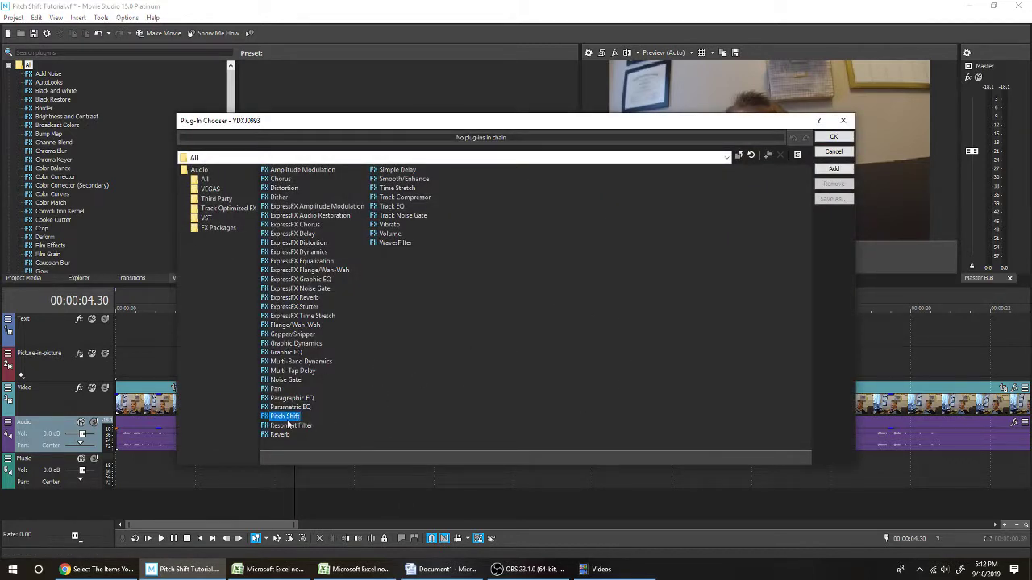
click(847, 137)
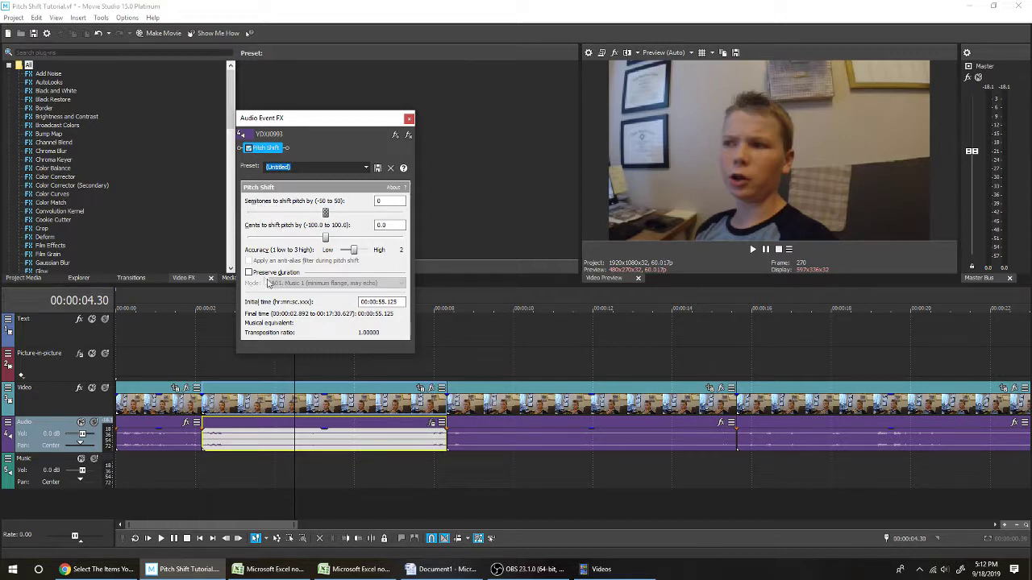
Enable Preserve duration, choose A09. Speech 3 (fast) mode, and set Semitones to 5 (Up 4th).
click(249, 272)
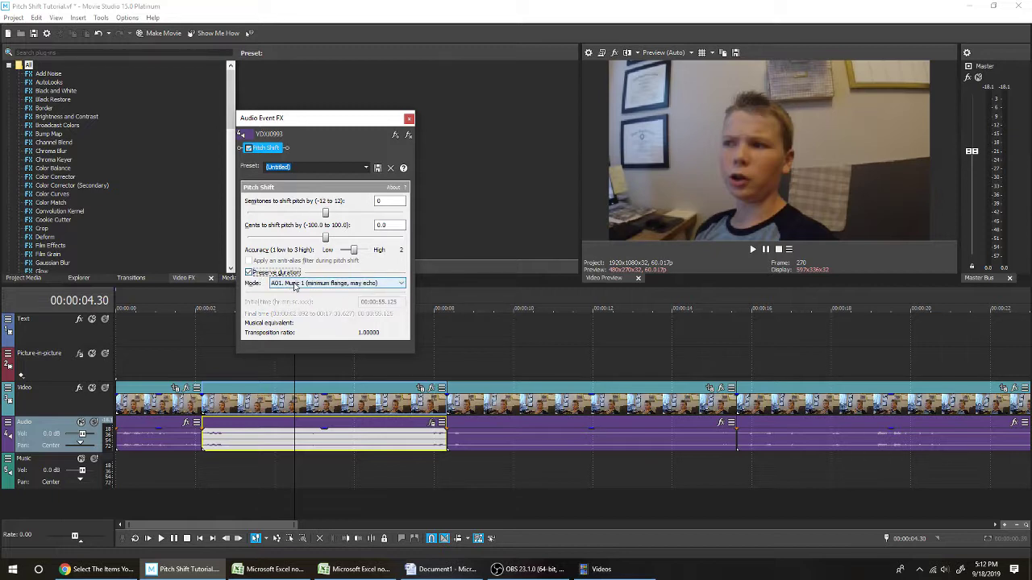
click(337, 283)
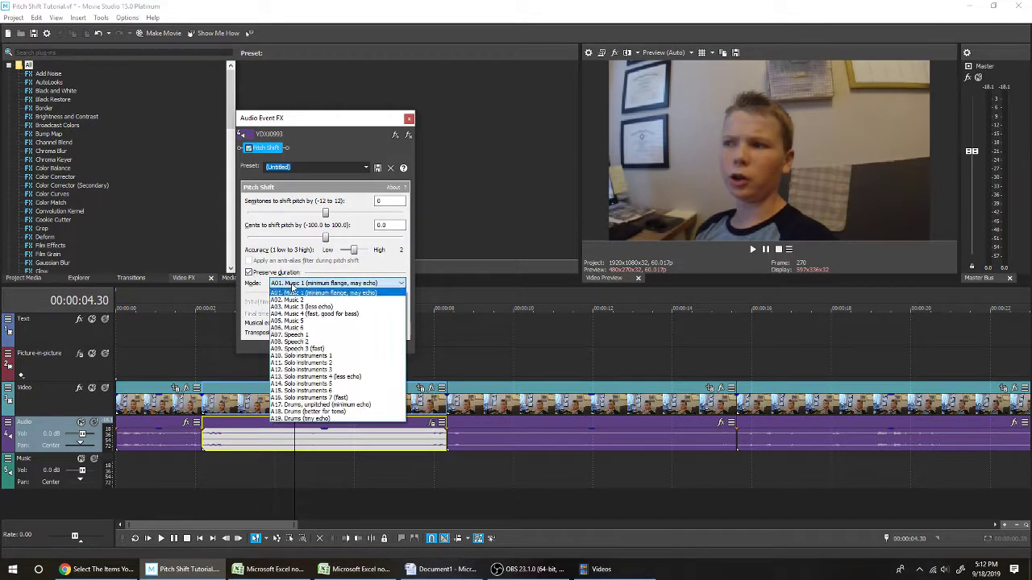
click(293, 350)
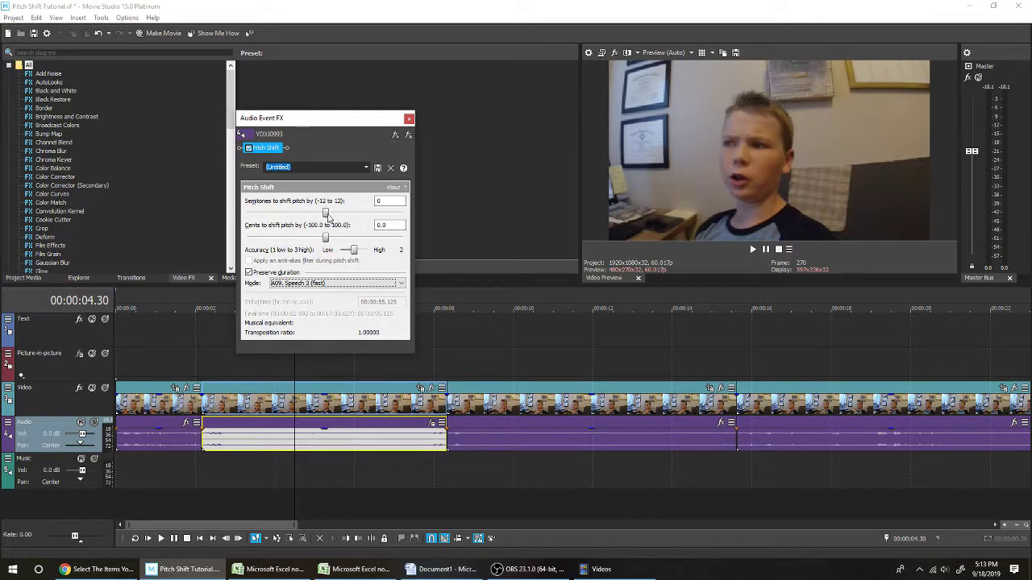
click(325, 213)
drag(333, 216, 361, 220)
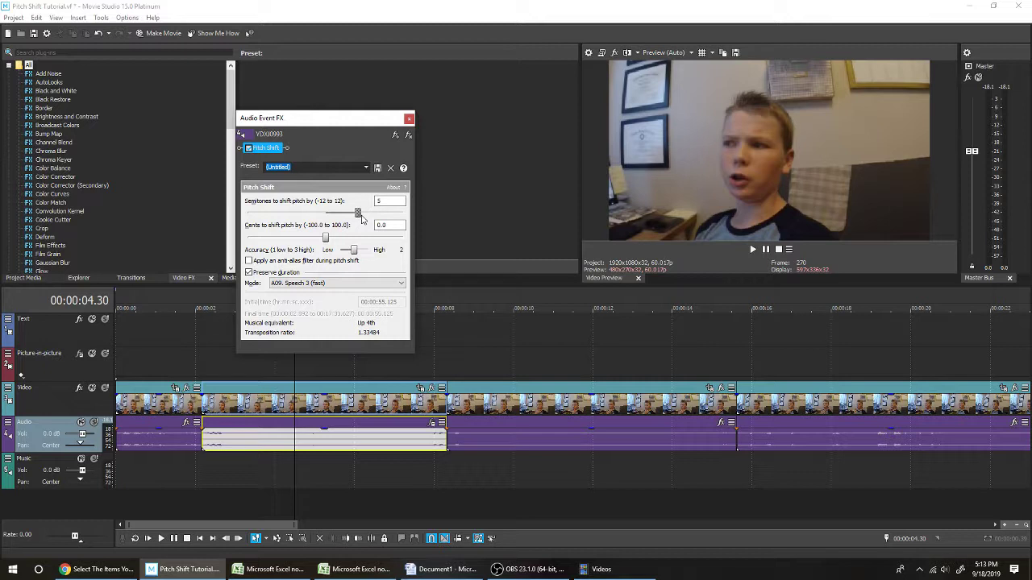
key(Tab)
key(Tab)
click(358, 215)
Close the Pitch Shift window and play from the start, pausing around 00:00:08.41.
click(409, 120)
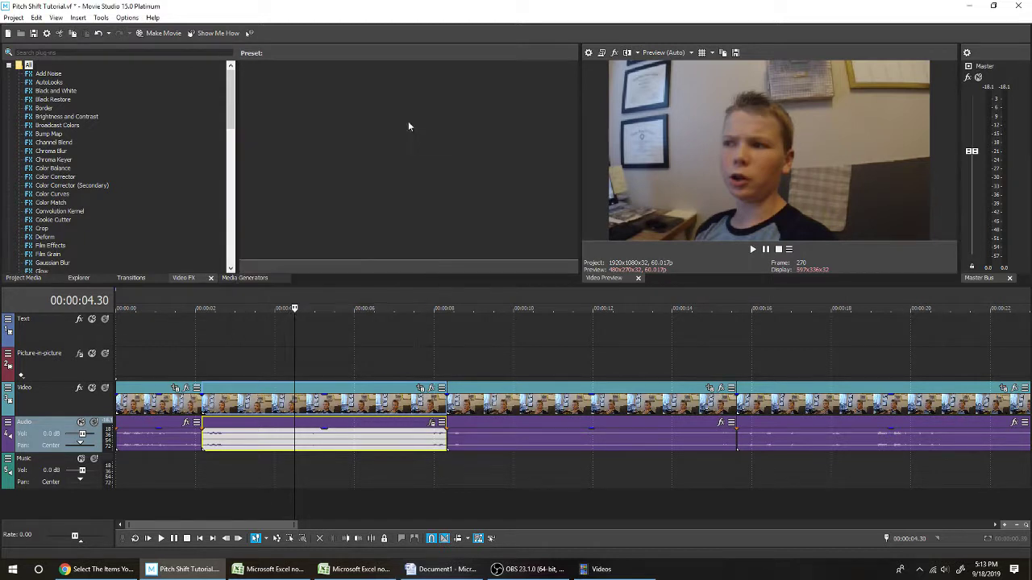
click(137, 369)
key(space)
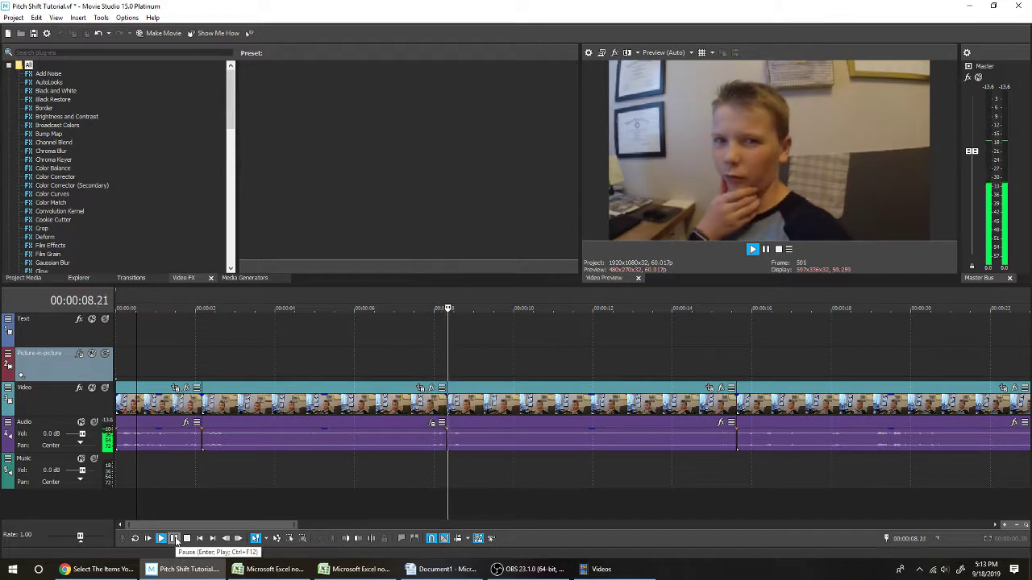
click(175, 539)
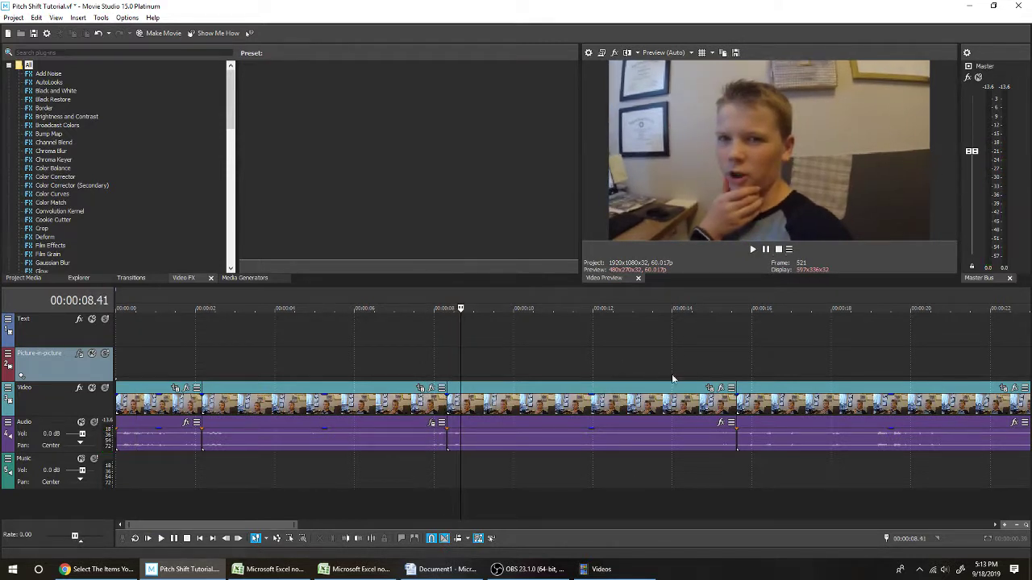
Add Pitch Shift as an Audio Event FX on the third audio section.
right_click(495, 441)
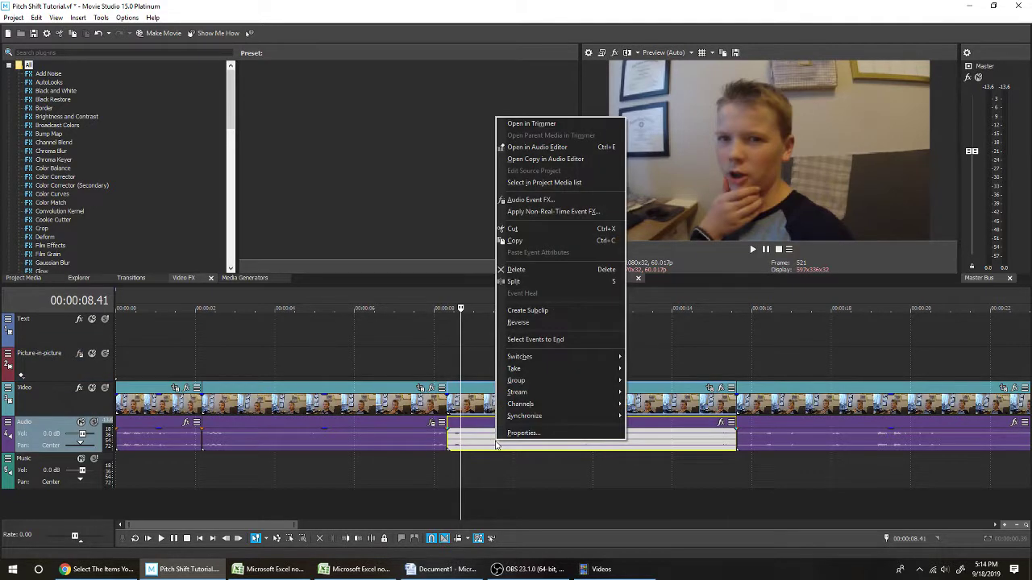
click(528, 212)
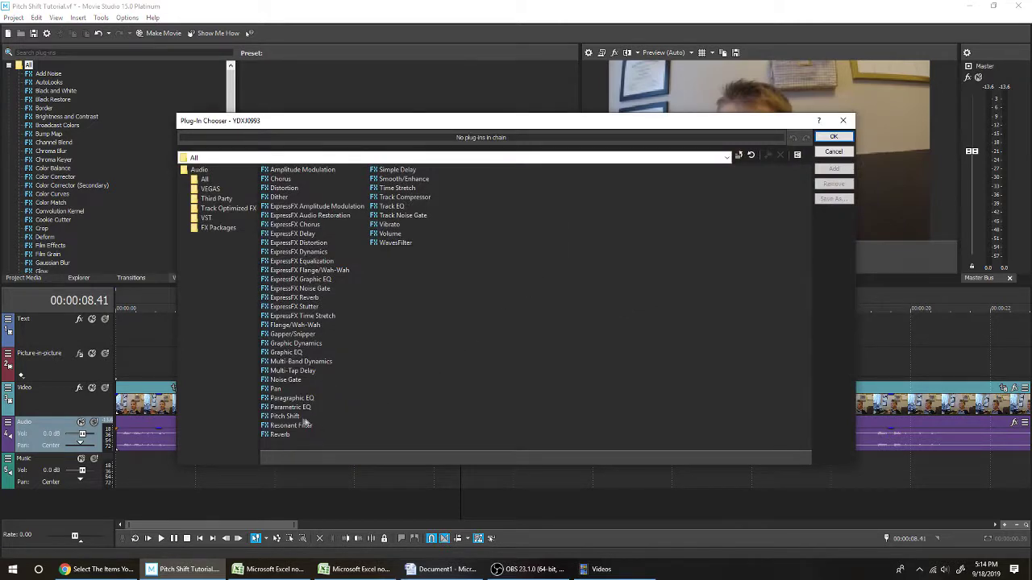
click(286, 416)
click(823, 138)
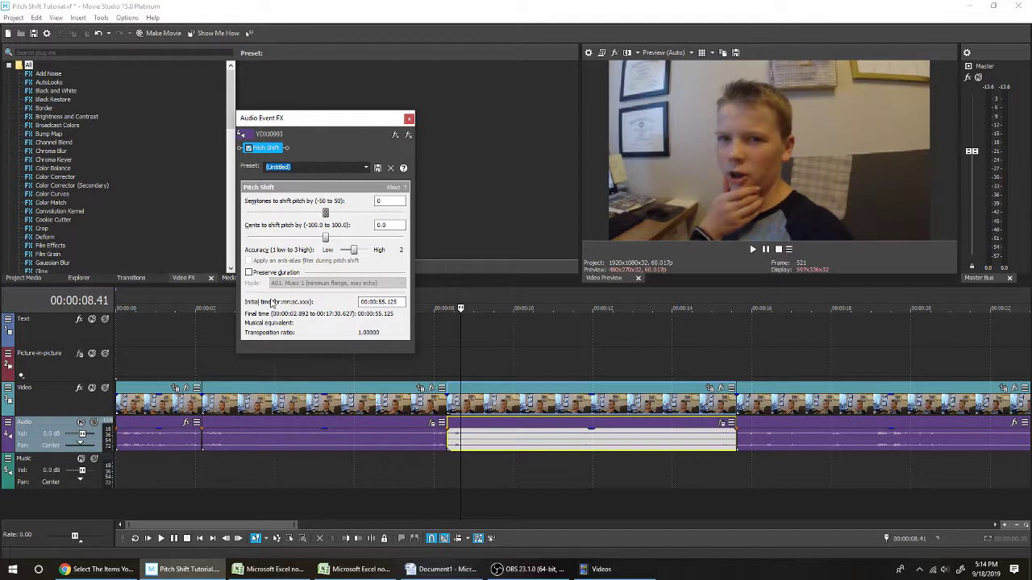
Enable Preserve duration, choose A09. Speech 3 (fast) mode, and set Semitones to -8.
click(264, 274)
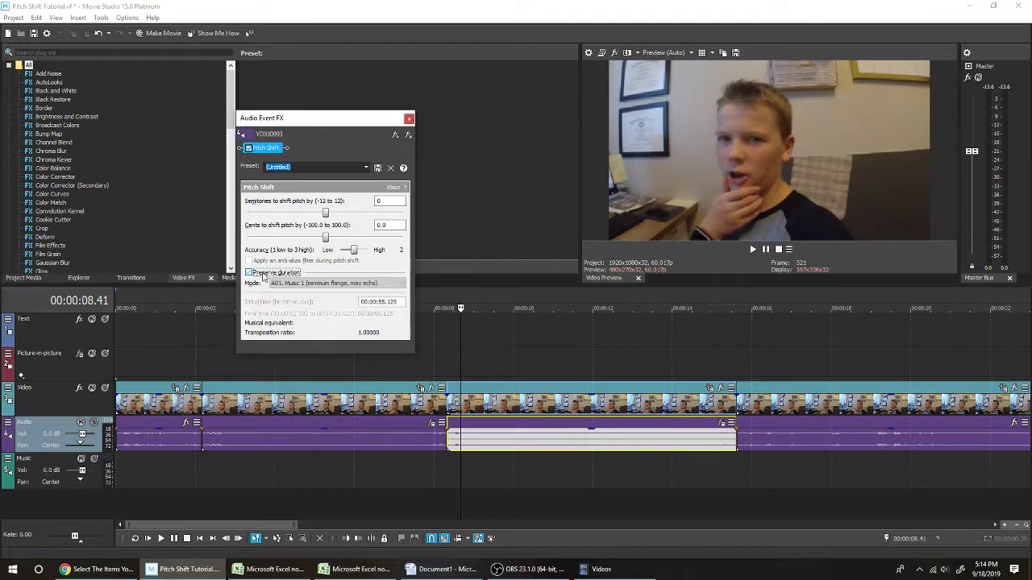
click(299, 283)
click(299, 292)
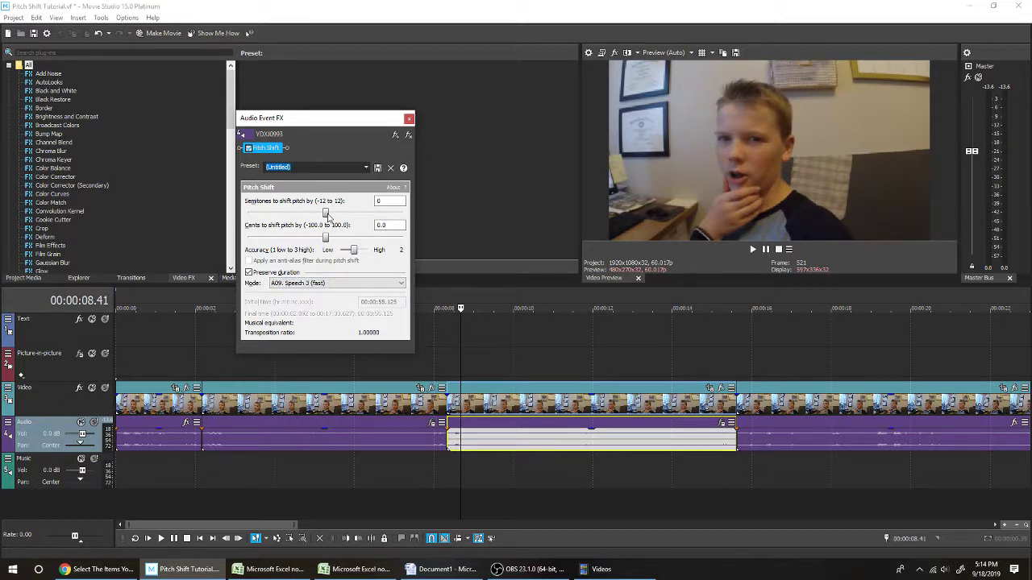
drag(327, 216, 281, 217)
Close the Pitch Shift window and play from 00:00:01.14 through both pitch-shifted sections, then stop.
click(408, 119)
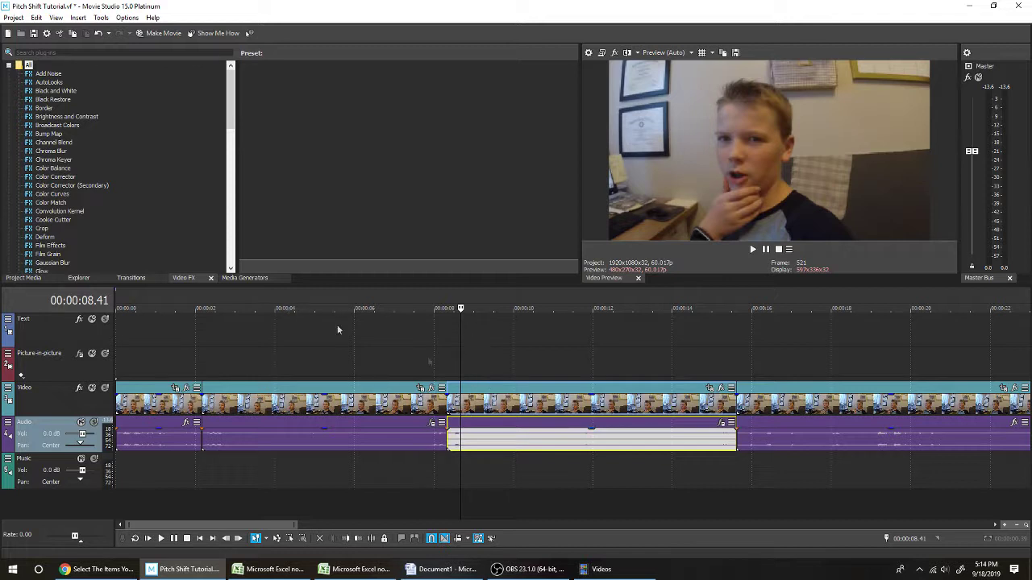
click(166, 364)
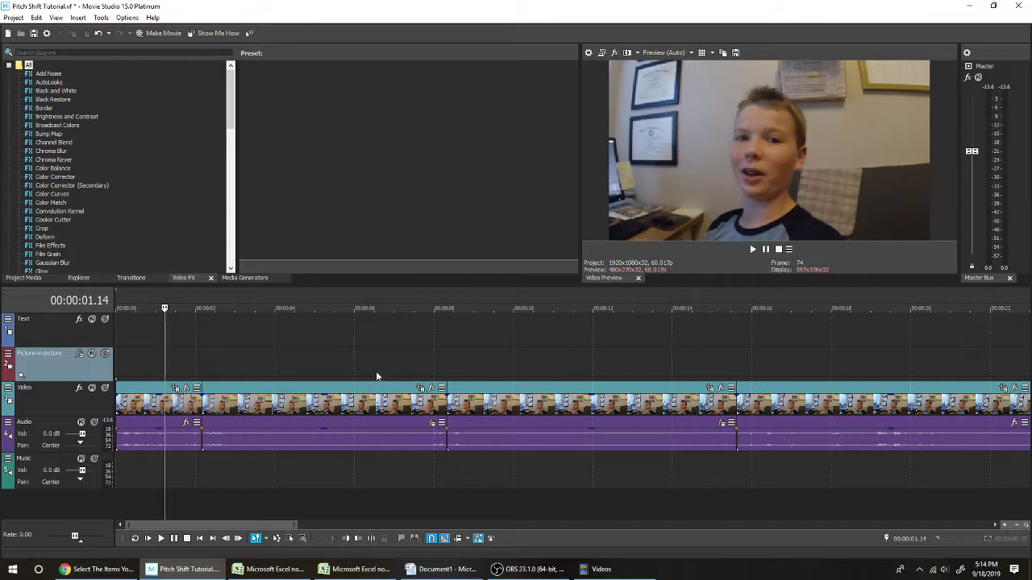
key(space)
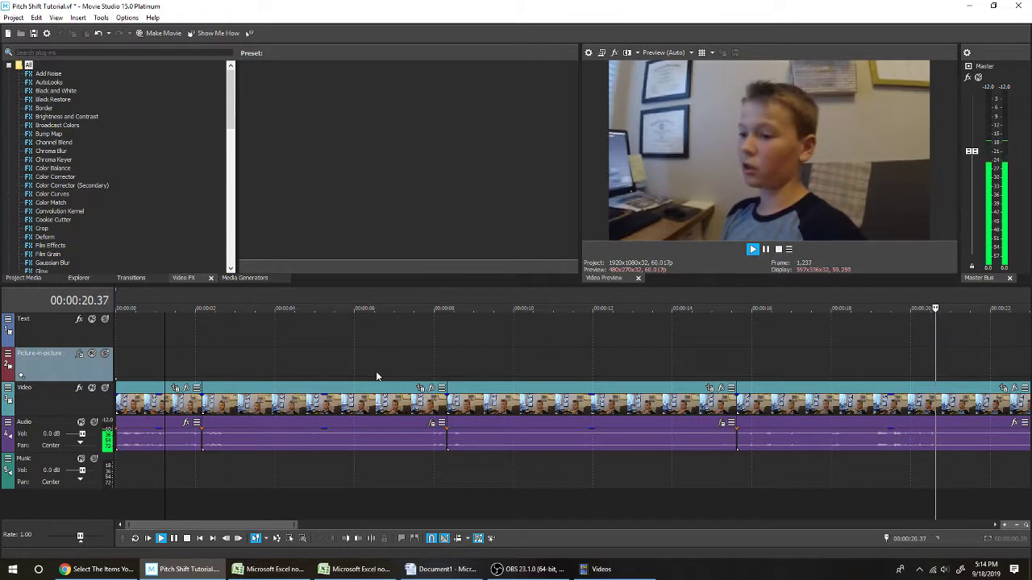
key(space)
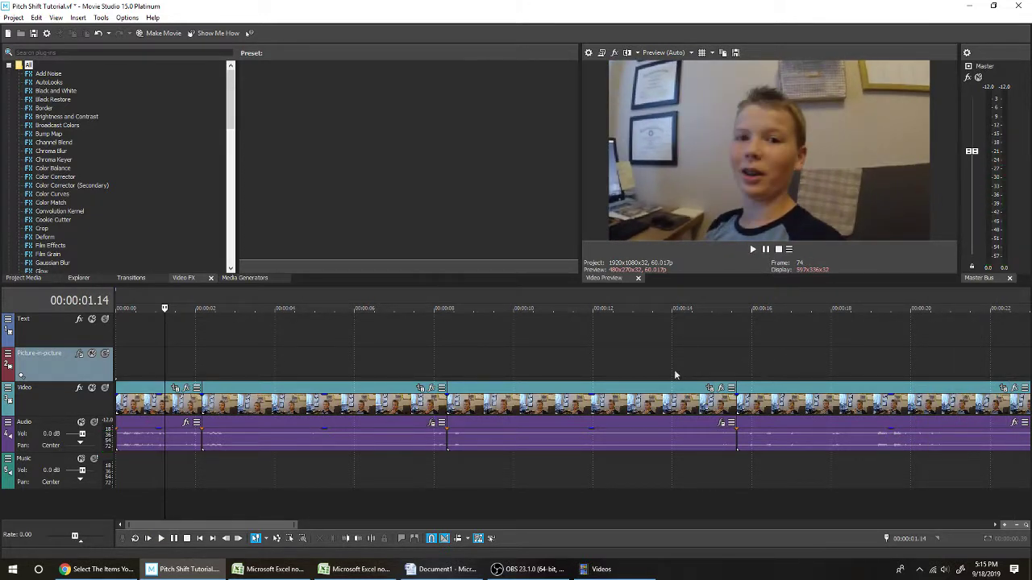
Zoom the timeline out so the whole four-piece clip is visible.
scroll(672, 376, down, 3)
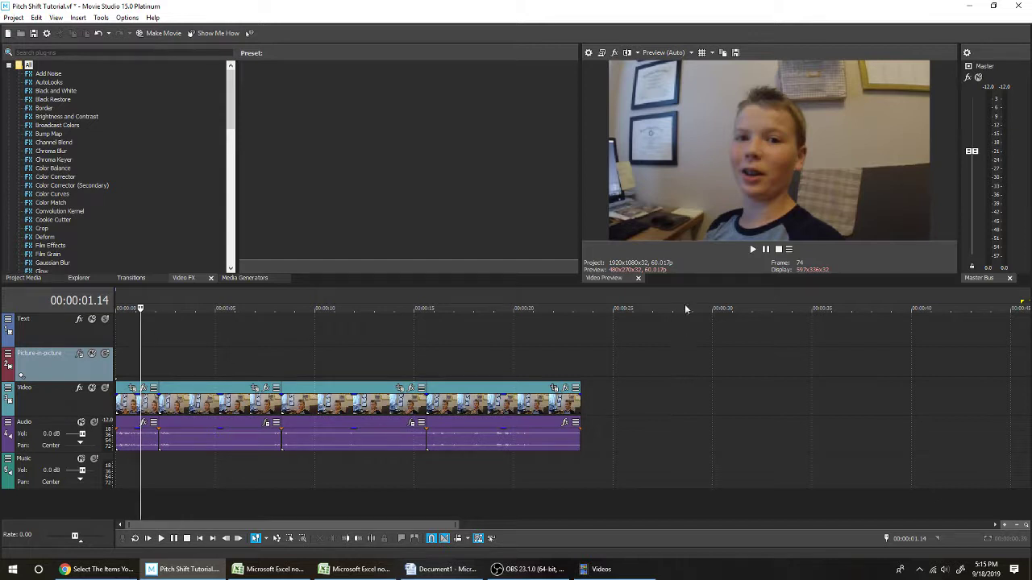